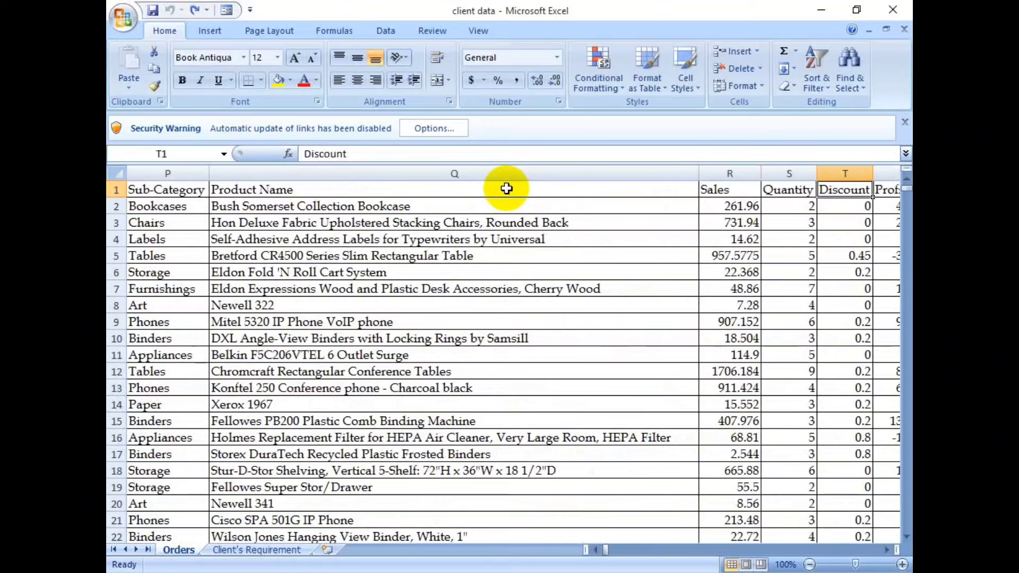
# Step: Review the column headings of the Orders sheet from Discount back to Row ID
pyautogui.press('Right')
pyautogui.press('Left')
pyautogui.press('Left')
pyautogui.press('Left')
pyautogui.press('Left')
pyautogui.press('Left')
pyautogui.press('Left')
pyautogui.press('Left')
pyautogui.press('Left')
pyautogui.press('Left')
pyautogui.press('Left')
pyautogui.press('Left')
pyautogui.press('Left')
pyautogui.press('Left')
pyautogui.press('Left')
pyautogui.press('Left')
pyautogui.press('Left')
pyautogui.press('Left')
pyautogui.press('Left')
pyautogui.press('Left')
pyautogui.press('Left')
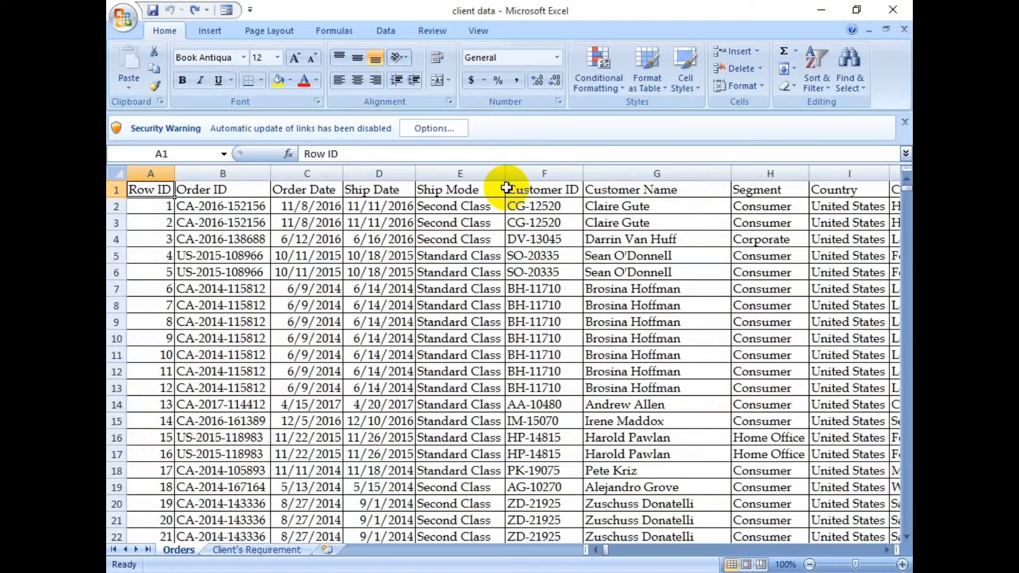
# Step: Read the task on the Client's Requirement sheet and examine the Category and Sub-Category columns on the Orders sheet
pyautogui.hotkey('ctrl', 'pagedown')
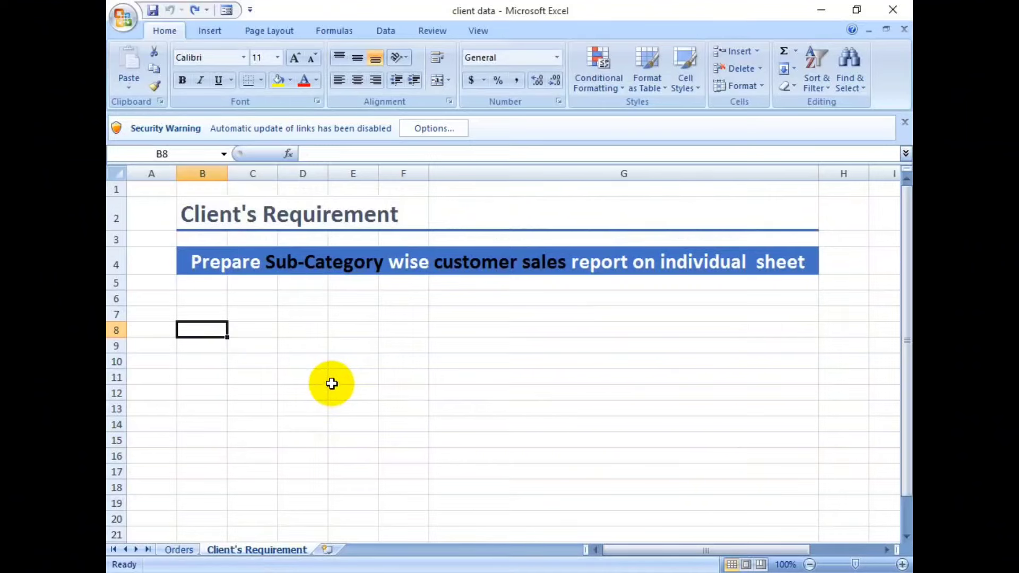
pyautogui.click(179, 550)
pyautogui.click(298, 174)
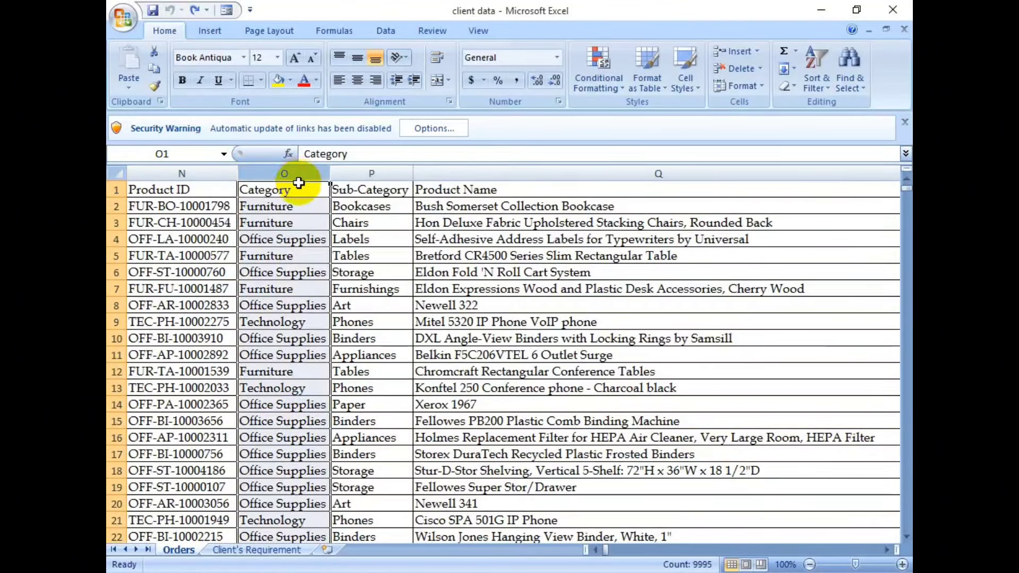
pyautogui.click(354, 174)
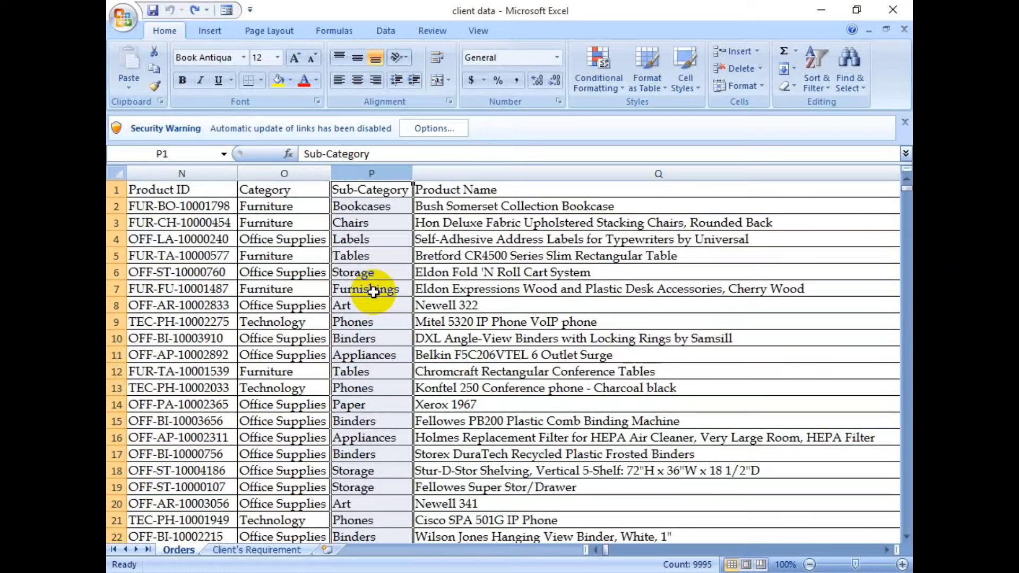
# Step: Create a PivotTable from the whole Orders data range A1:U9995, placed at cell B7 of the existing Client's Requirement sheet
pyautogui.hotkey('ctrl', 'Home')
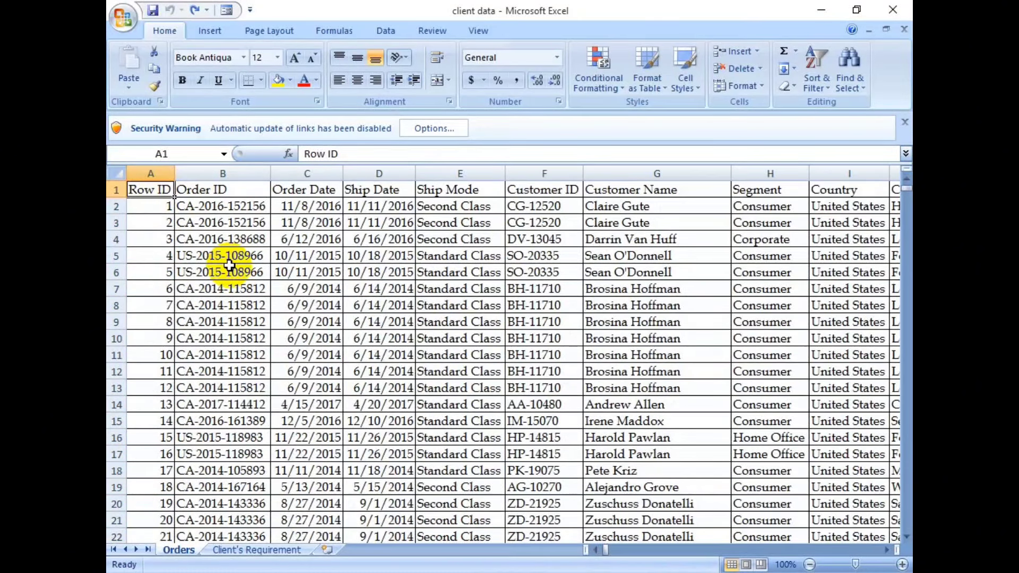
pyautogui.hotkey('ctrl', 'shift', 'End')
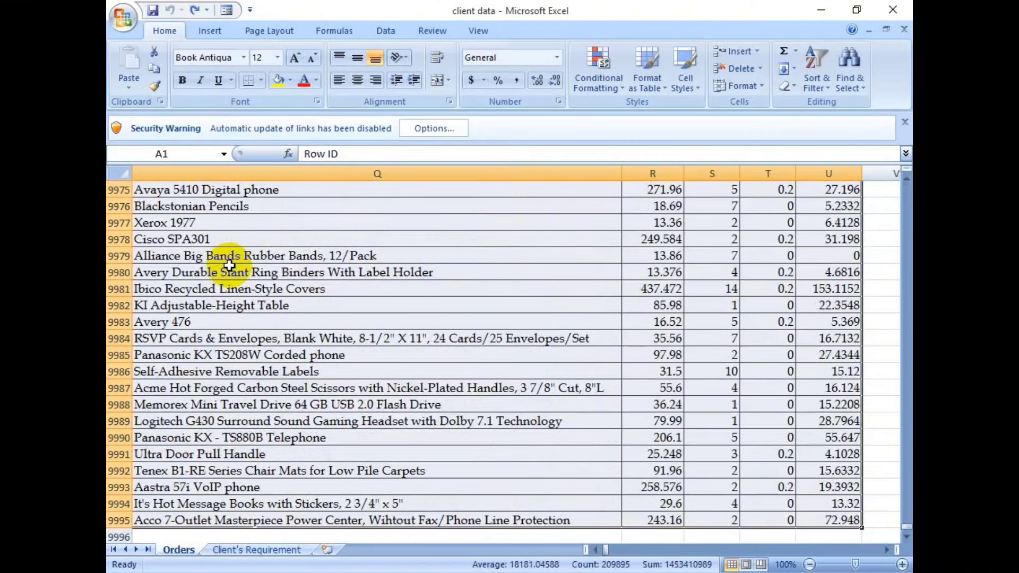
pyautogui.hotkey('ctrl', 'BackSpace')
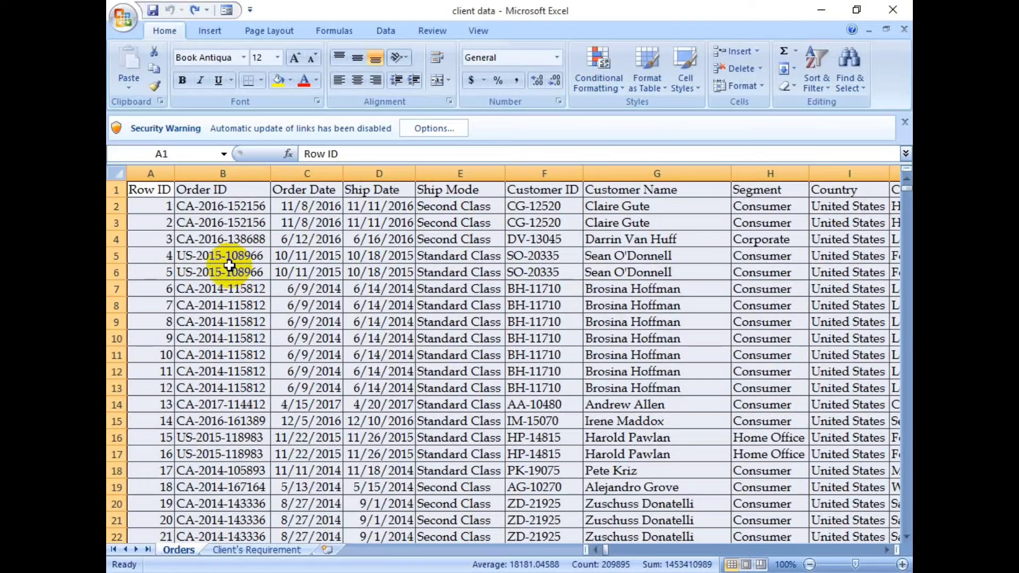
pyautogui.click(203, 32)
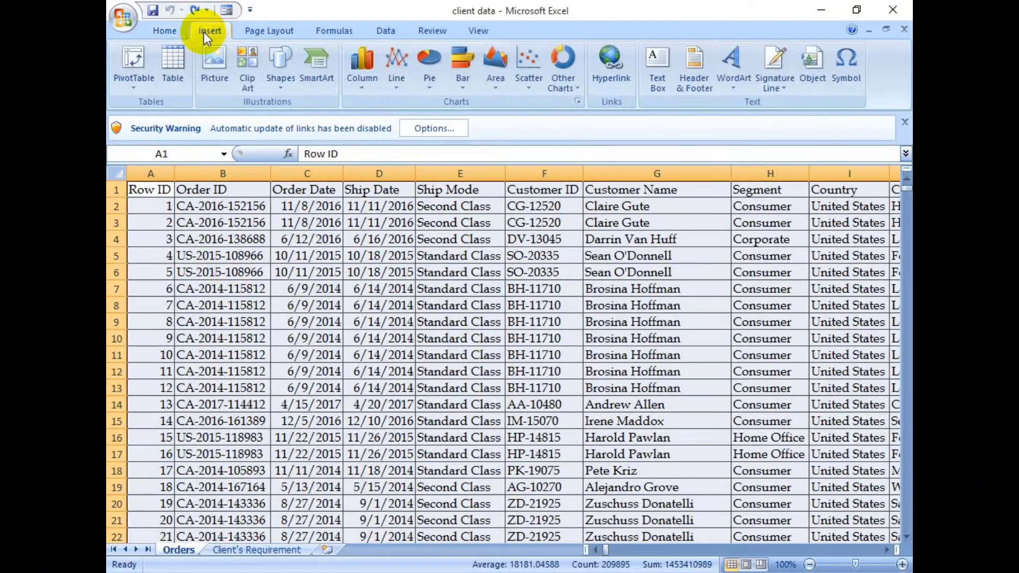
pyautogui.click(141, 62)
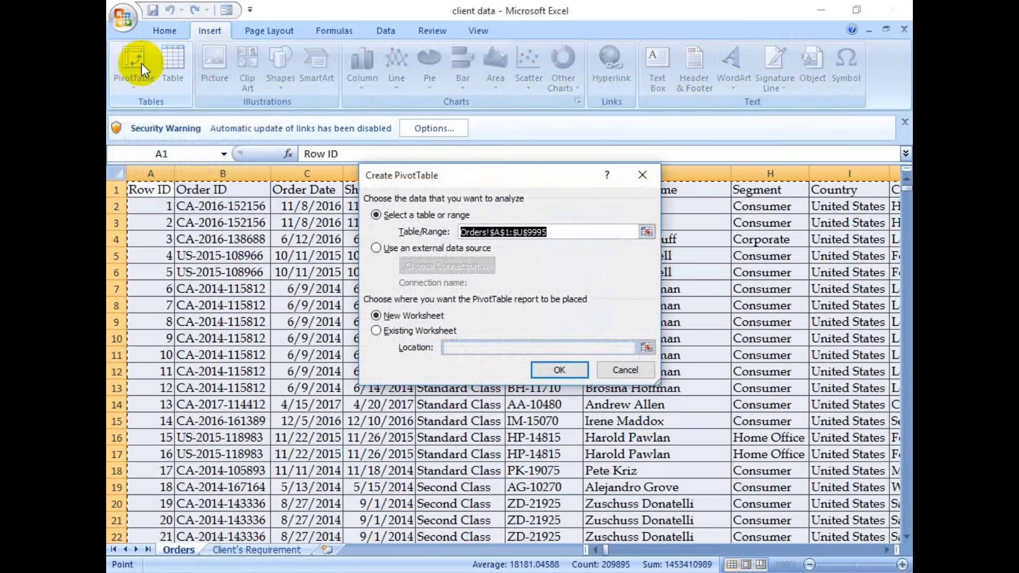
pyautogui.click(394, 330)
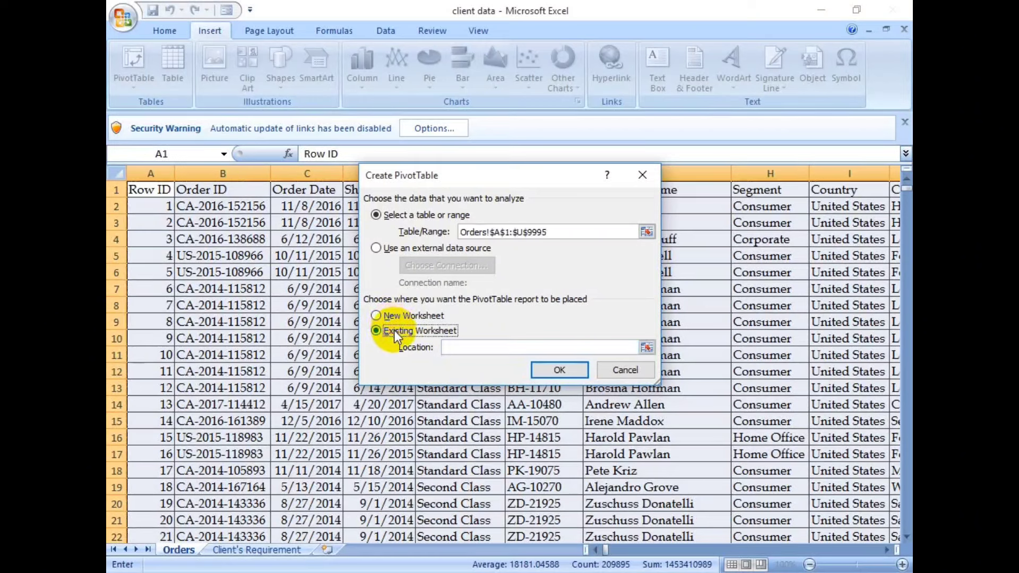
pyautogui.click(627, 348)
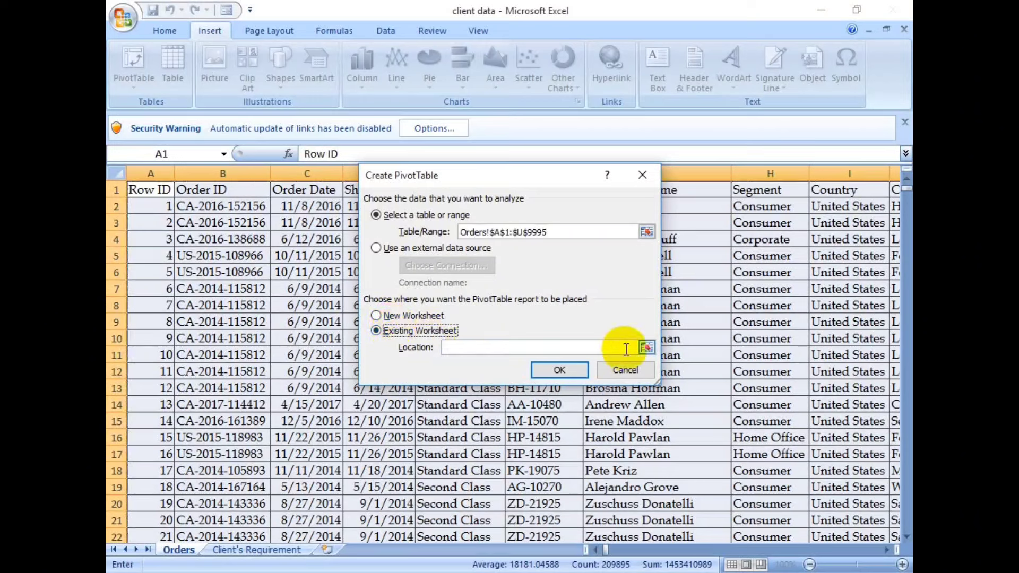
pyautogui.click(646, 347)
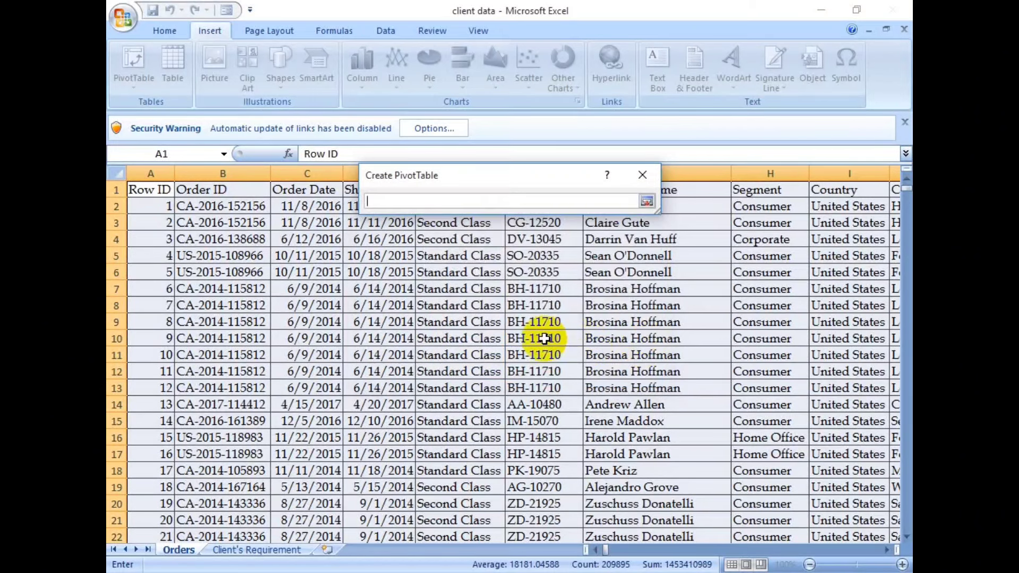
pyautogui.click(259, 550)
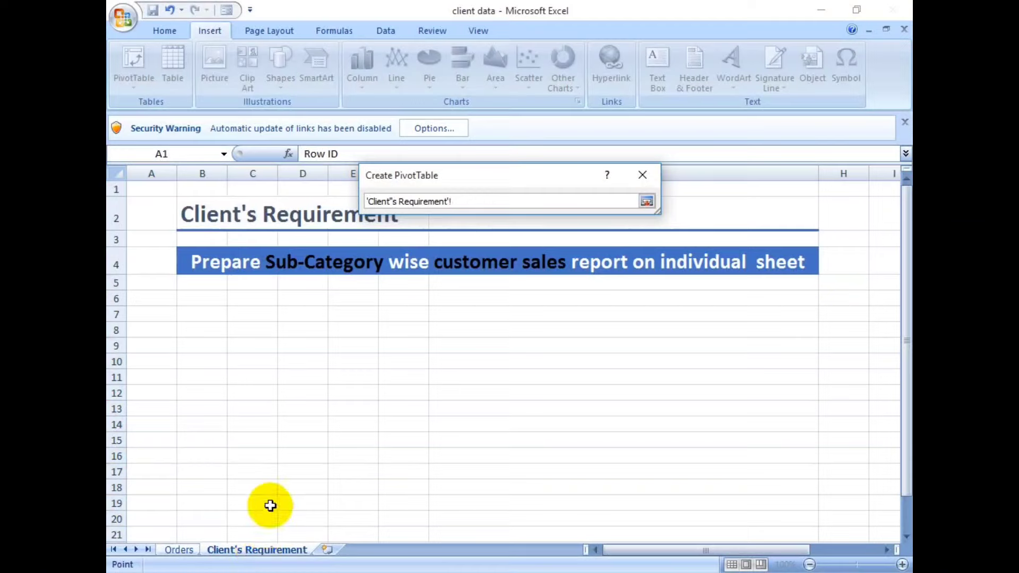
pyautogui.click(204, 318)
pyautogui.press('Return')
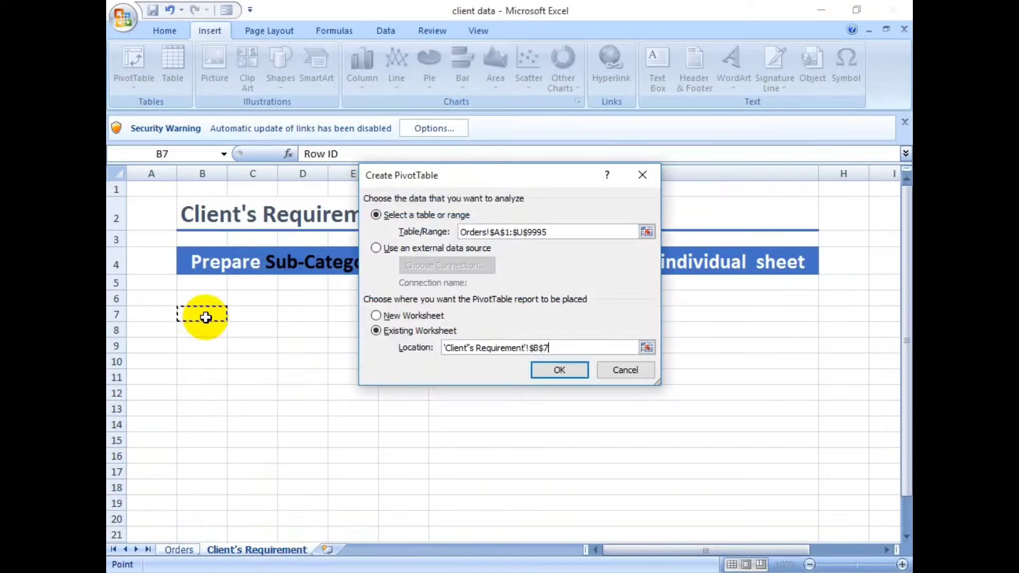
pyautogui.click(552, 369)
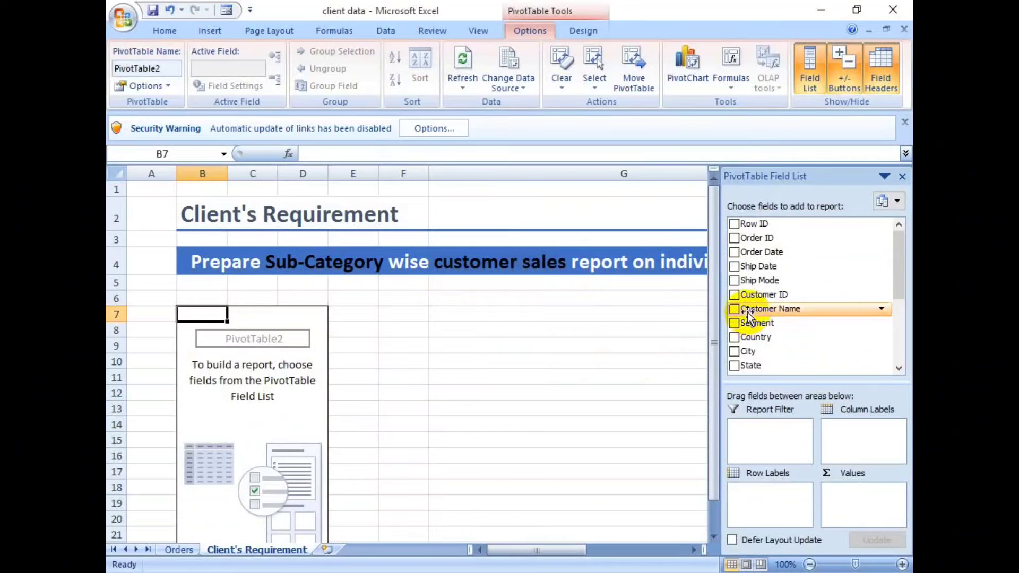
# Step: Lay out the PivotTable with Customer Name as row labels, Sales as summed values and Sub-Category as report filter
pyautogui.moveTo(748, 313); pyautogui.dragTo(759, 502)
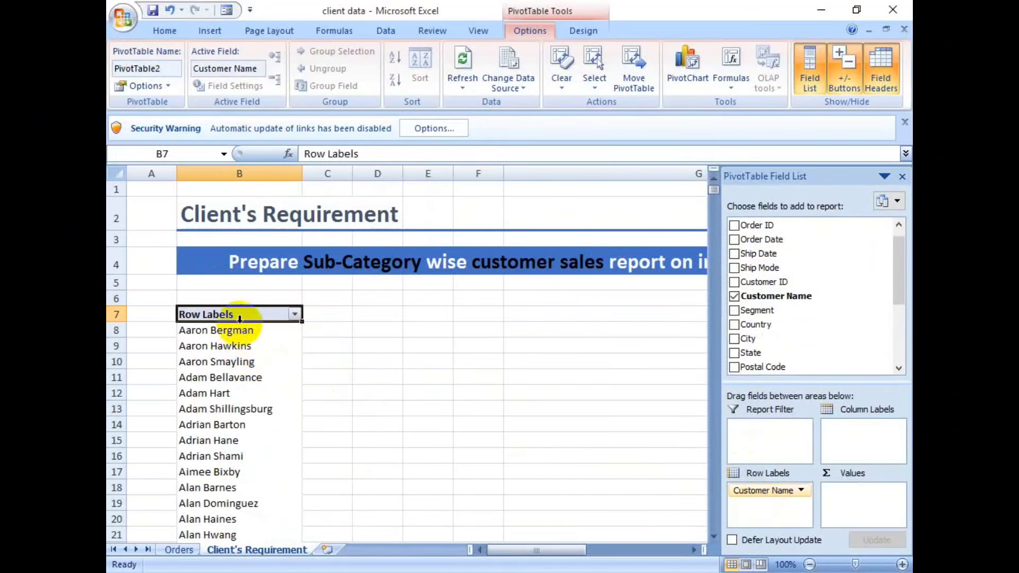
pyautogui.scroll(-19, 246, 376)
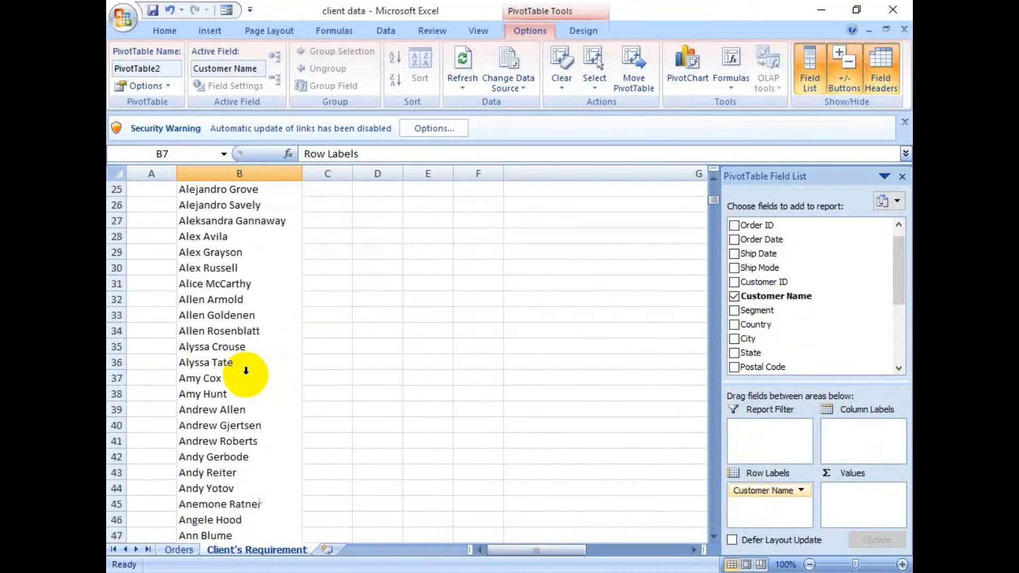
pyautogui.scroll(19, 245, 366)
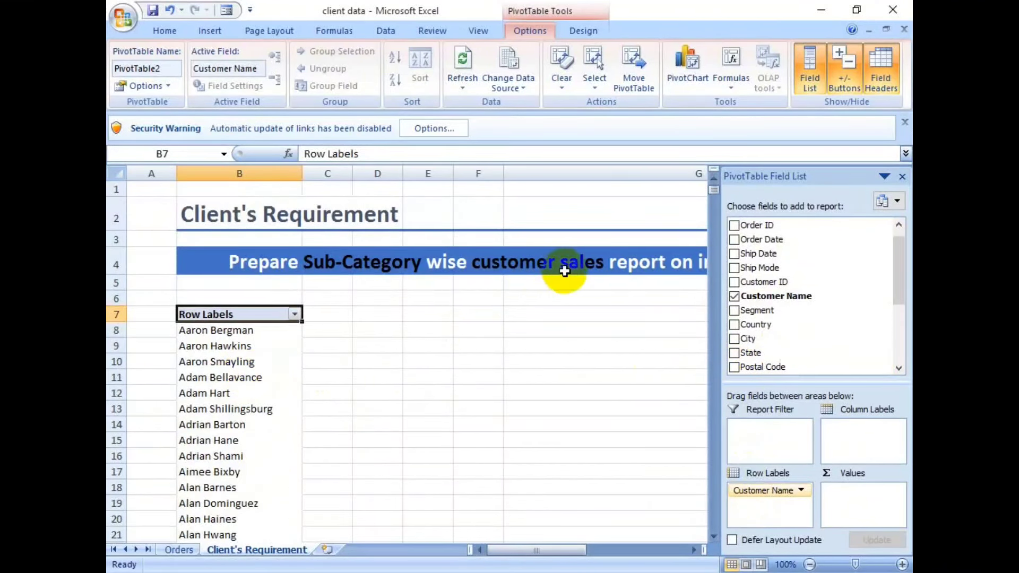
pyautogui.scroll(-3, 804, 311)
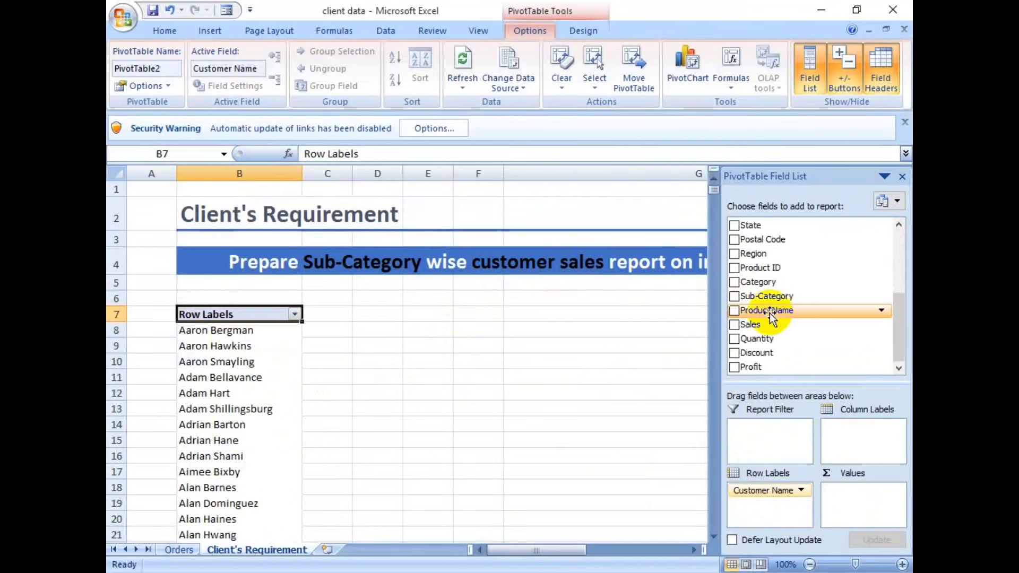
pyautogui.moveTo(749, 324); pyautogui.dragTo(856, 499)
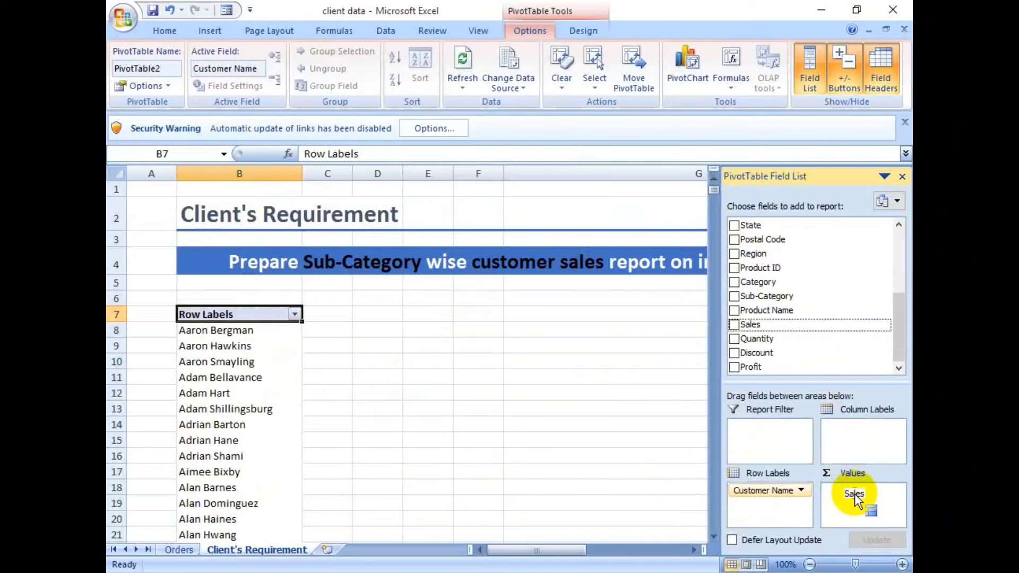
pyautogui.moveTo(855, 495); pyautogui.dragTo(854, 493)
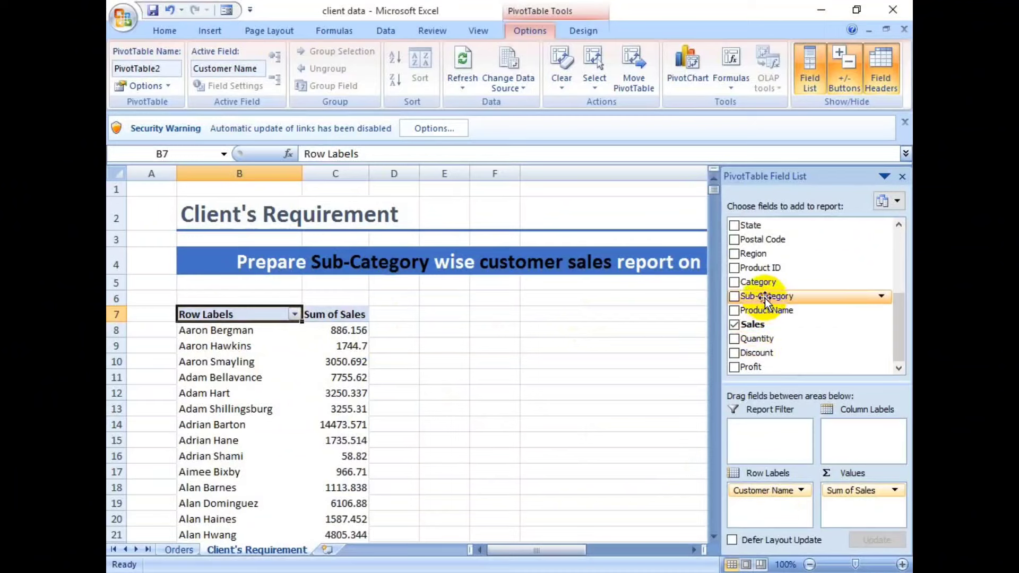
pyautogui.moveTo(766, 300); pyautogui.dragTo(761, 428)
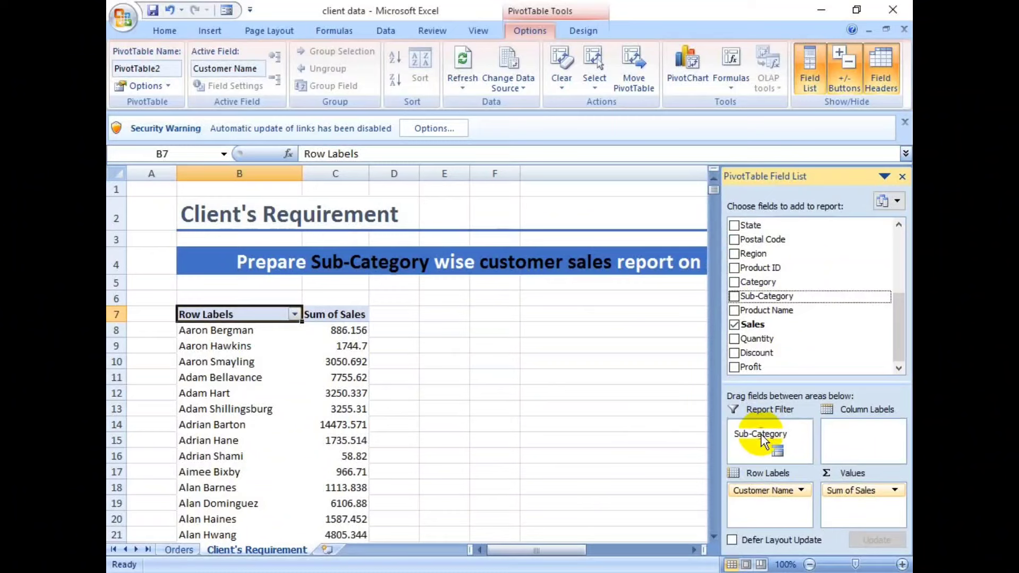
pyautogui.moveTo(762, 435); pyautogui.dragTo(761, 434)
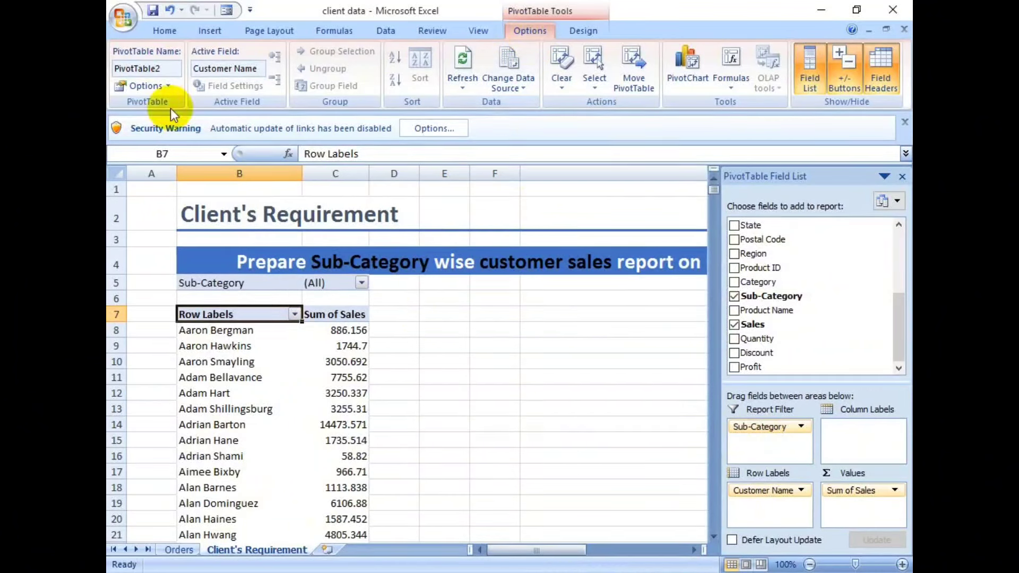
# Step: Generate a separate report sheet for each sub-category with Show Report Filter Pages on the Sub-Category filter
pyautogui.click(167, 86)
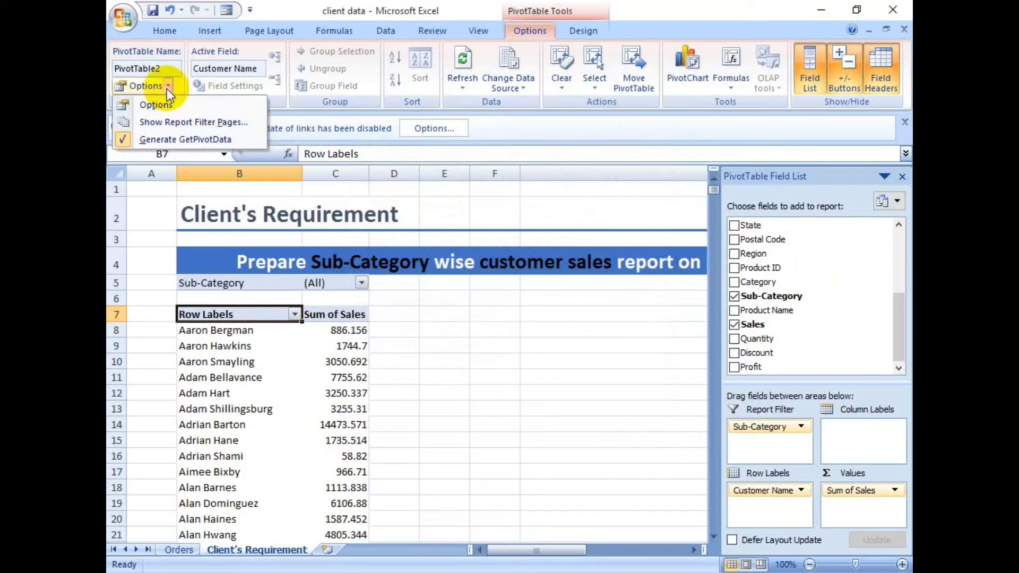
pyautogui.click(167, 123)
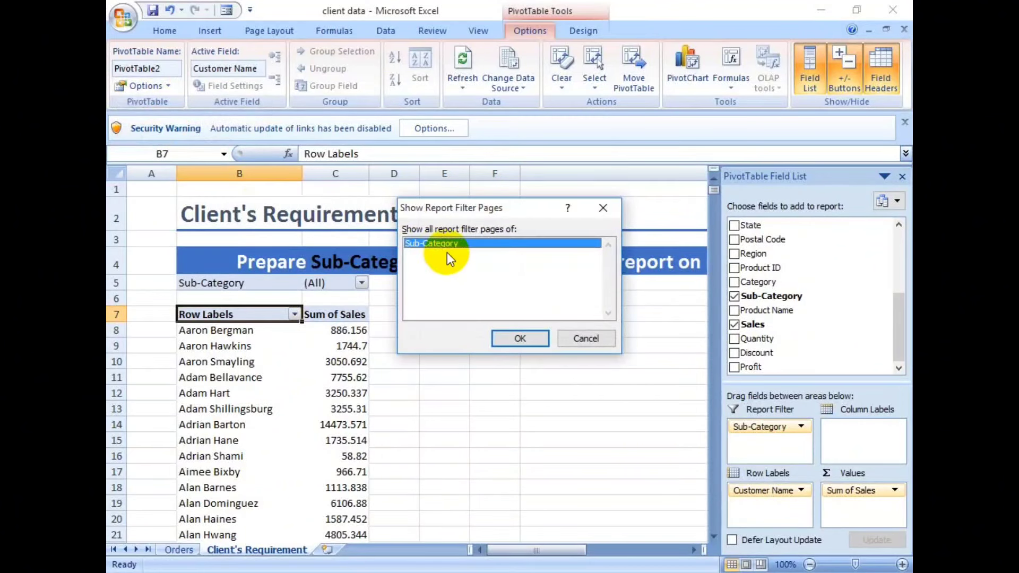
pyautogui.click(519, 335)
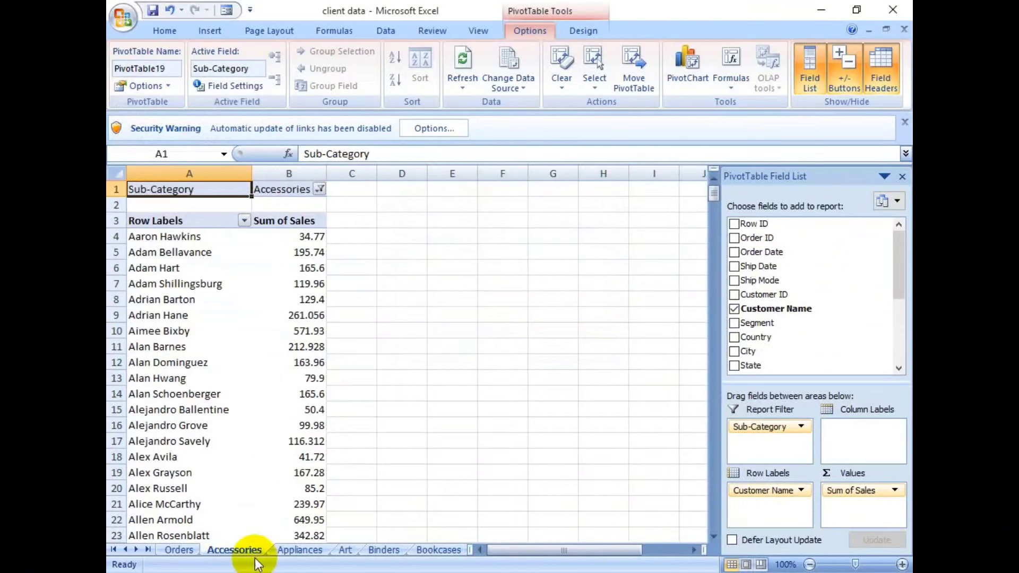
# Step: Look through the generated Appliances, Art, Binders, Bookcases and Chairs report sheets
pyautogui.click(317, 551)
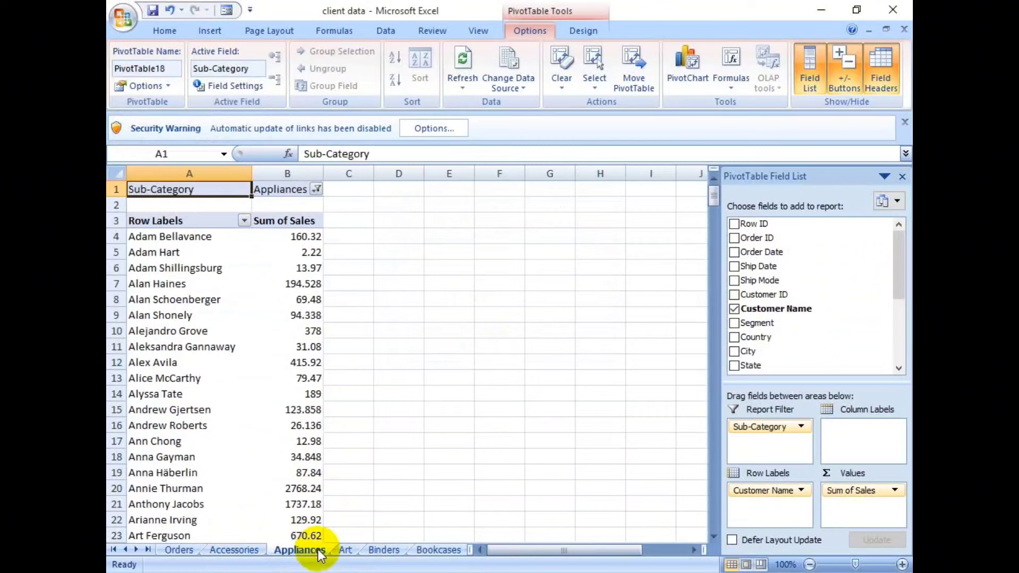
pyautogui.click(346, 551)
pyautogui.click(384, 551)
pyautogui.click(424, 553)
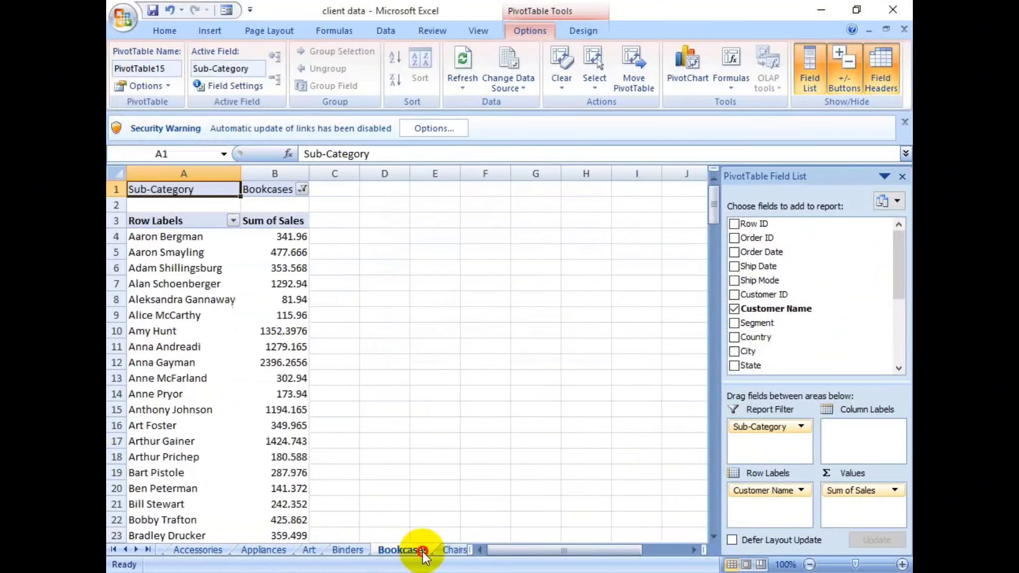
pyautogui.click(460, 551)
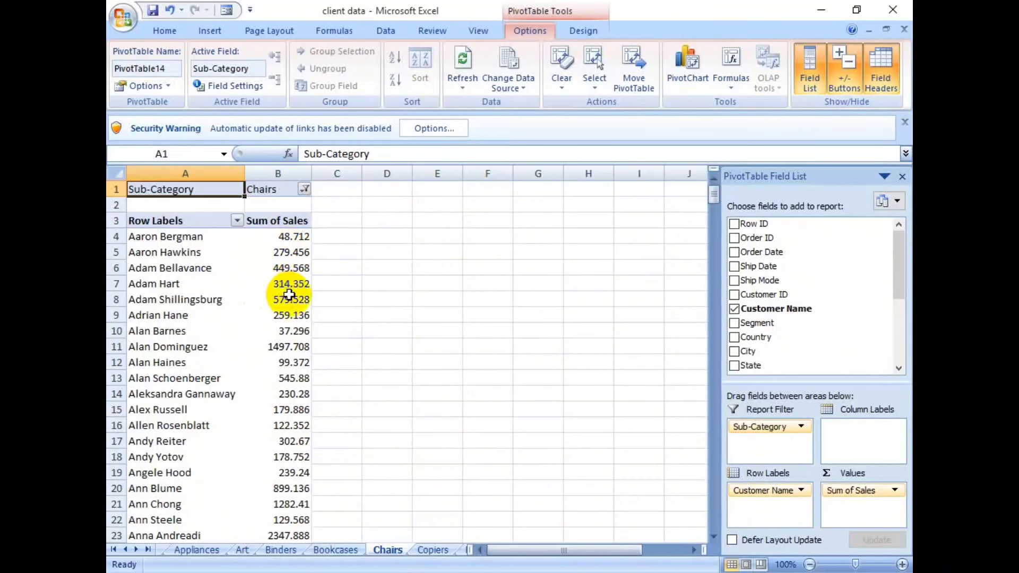
# Step: Switch to Fiverr in the browser, view the "split excel sheet data" results, and view the gig about splitting single cell Excel data into multiple columns
pyautogui.moveTo(290, 304)
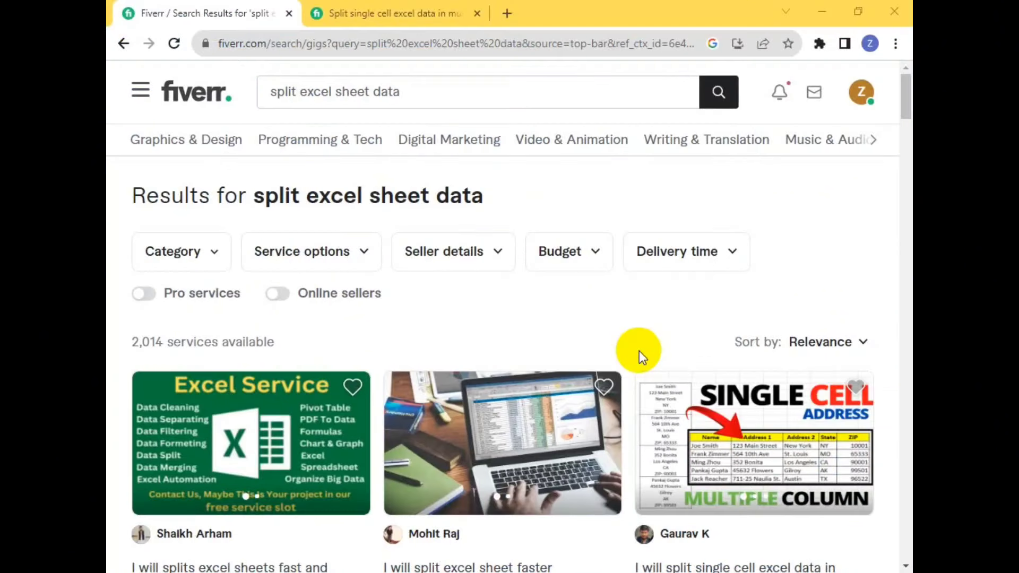
pyautogui.click(280, 91)
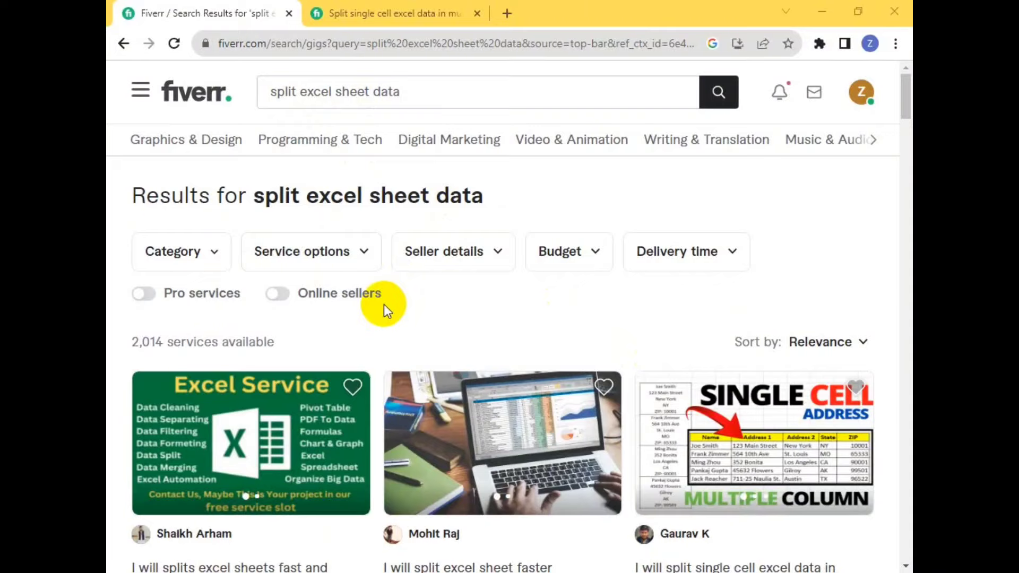
pyautogui.click(352, 15)
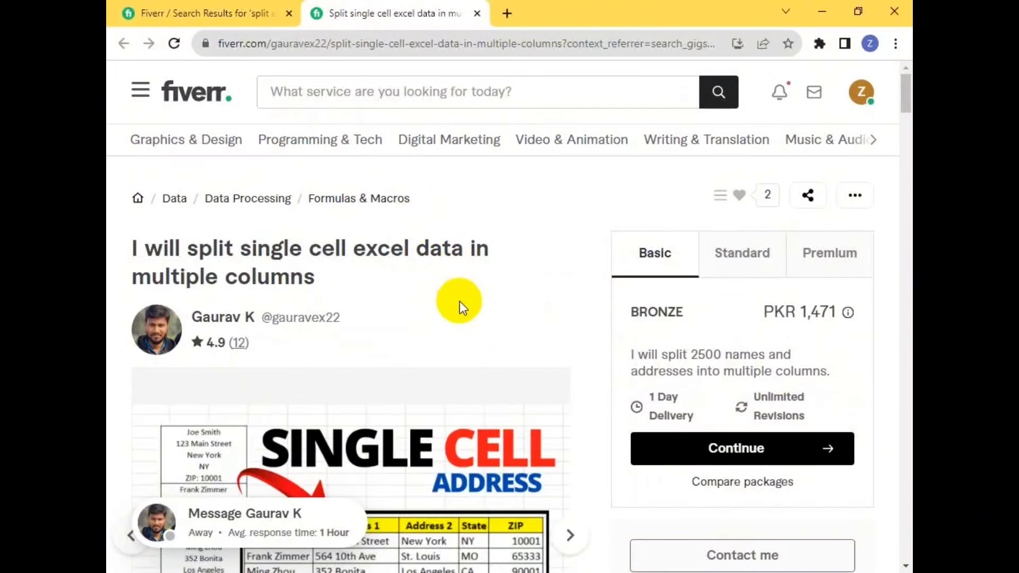